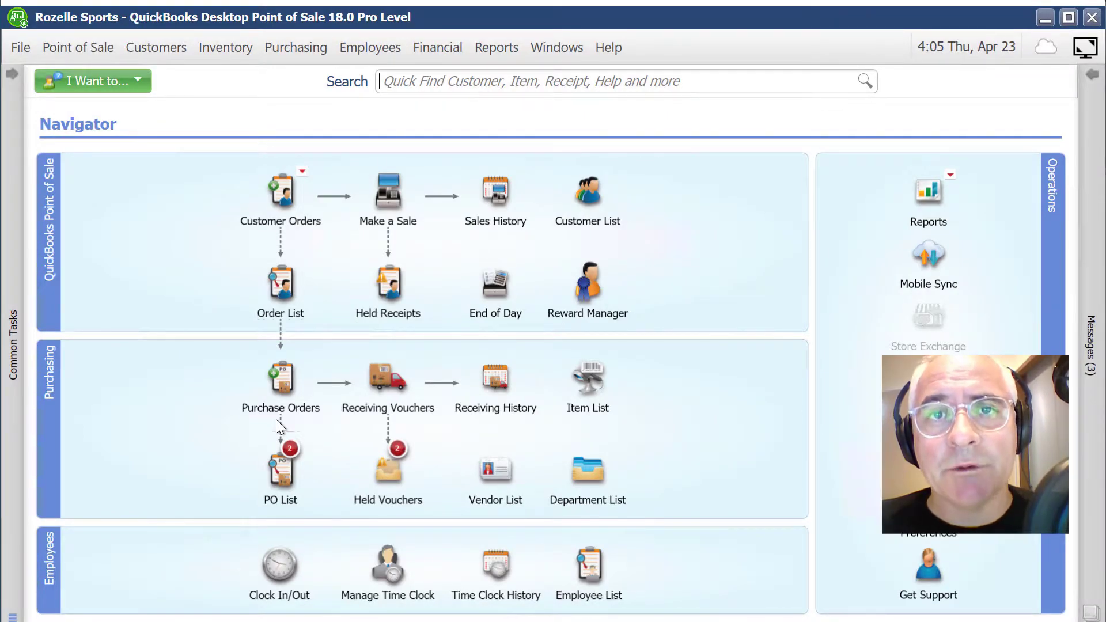
Step: Open purchase order z4001 for ALL SPORTS from the PO List
click(292, 476)
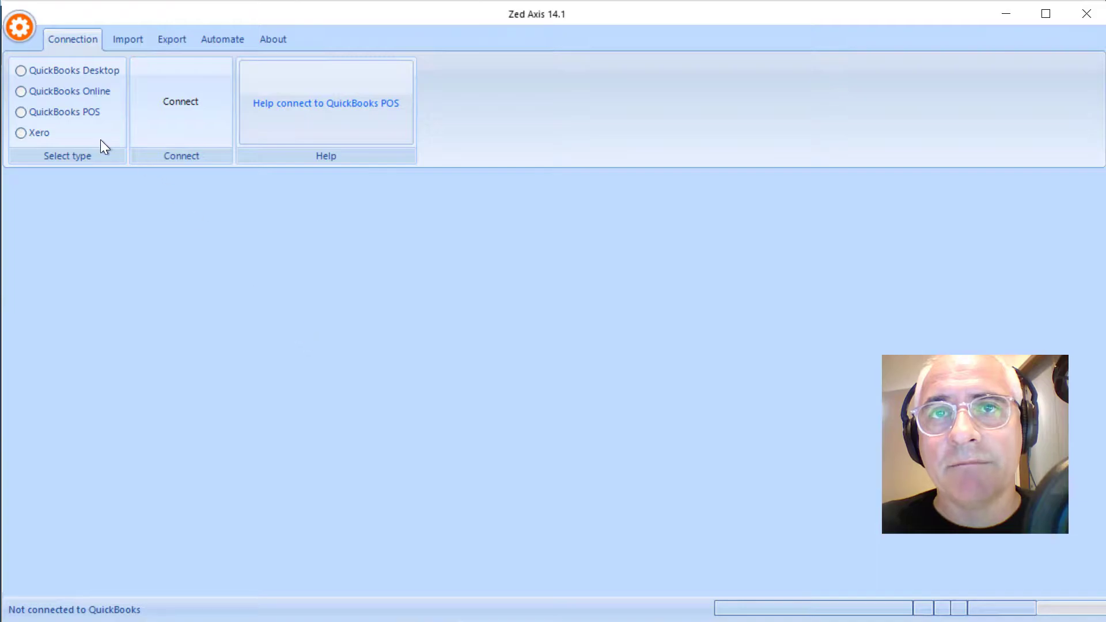
Step: Connect Zed Axis to the Rozelle Sports QuickBooks POS company and move to the import area
click(70, 117)
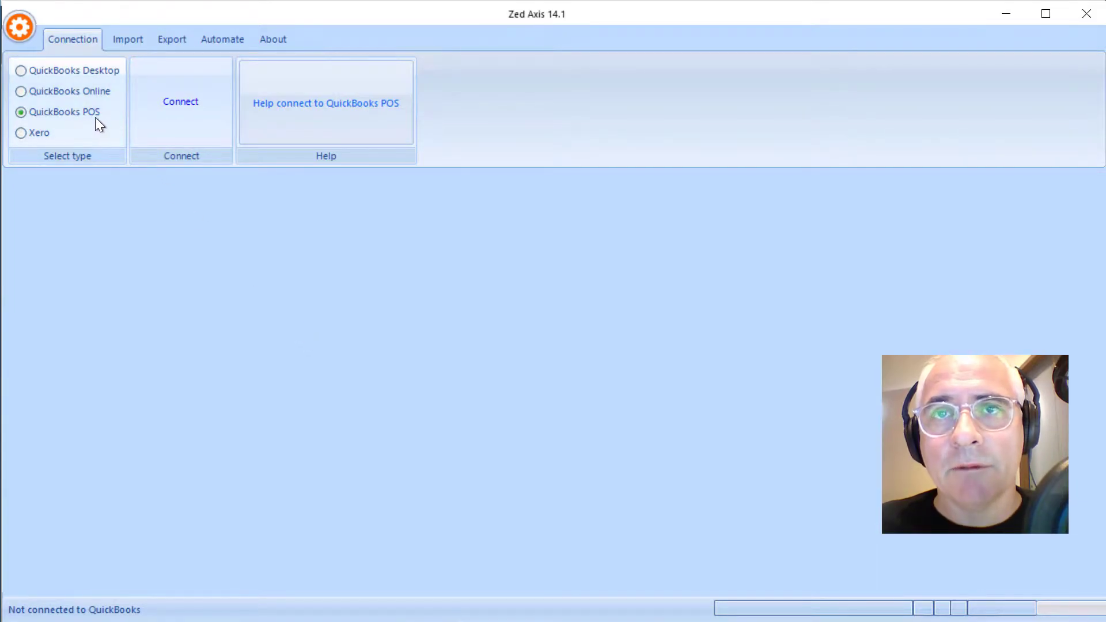
click(163, 119)
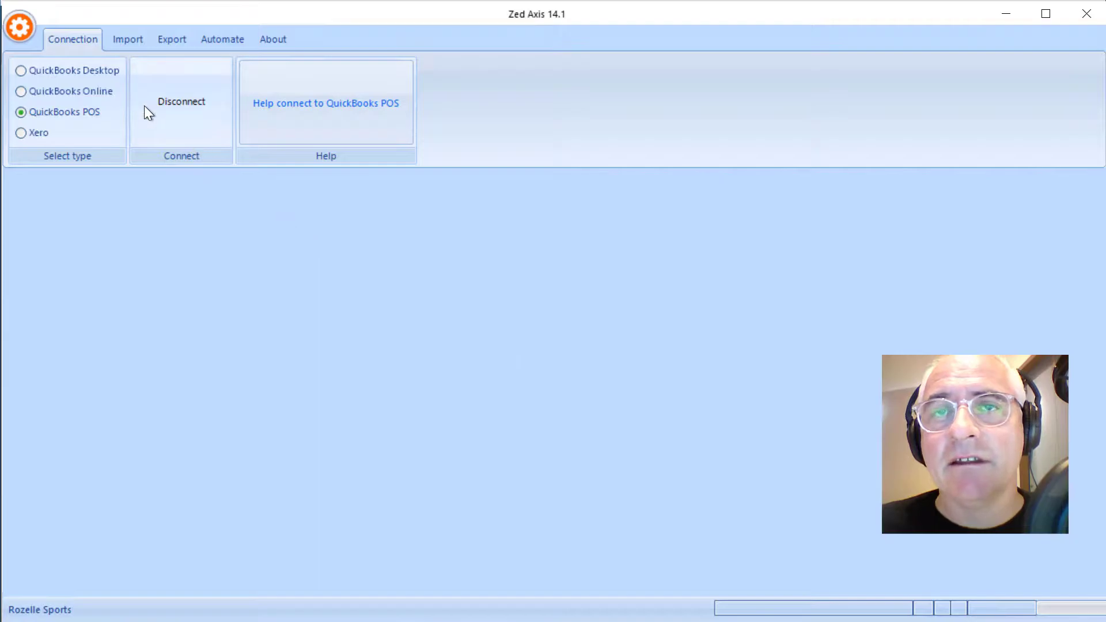
click(128, 40)
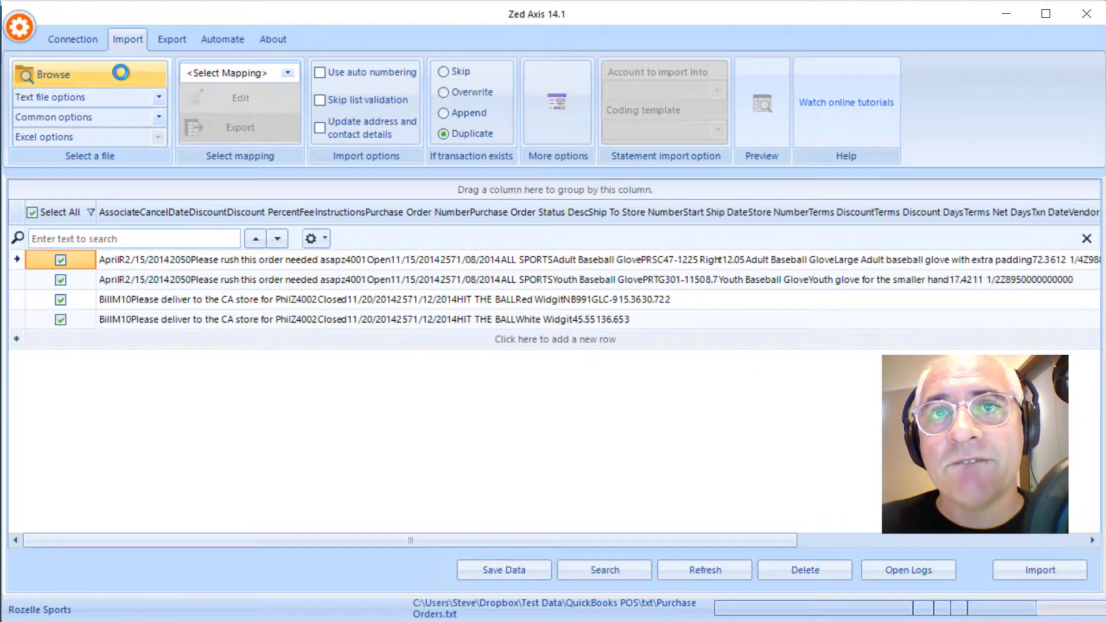
Step: Load Purchase Orders.txt so its four rows for z4001 and Z4002 appear in columns
click(121, 72)
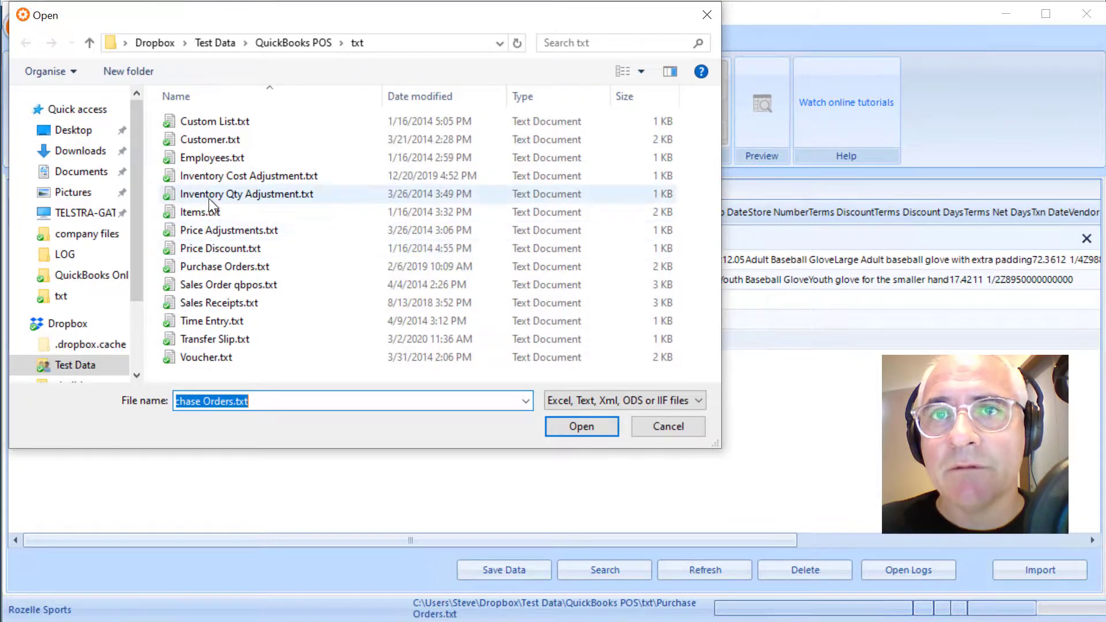
click(216, 262)
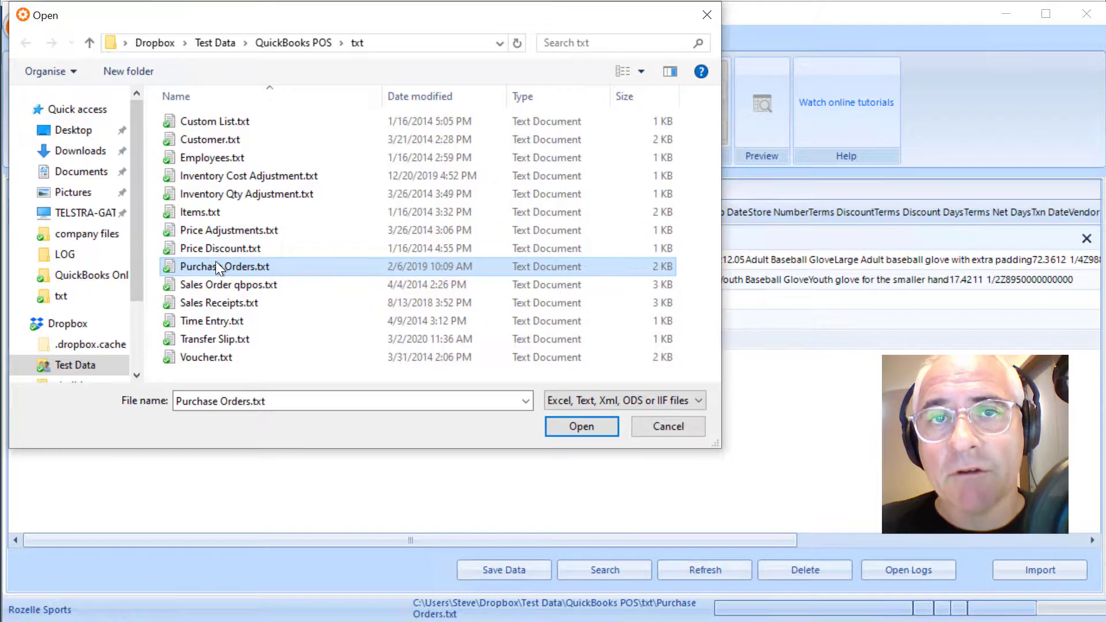
click(555, 428)
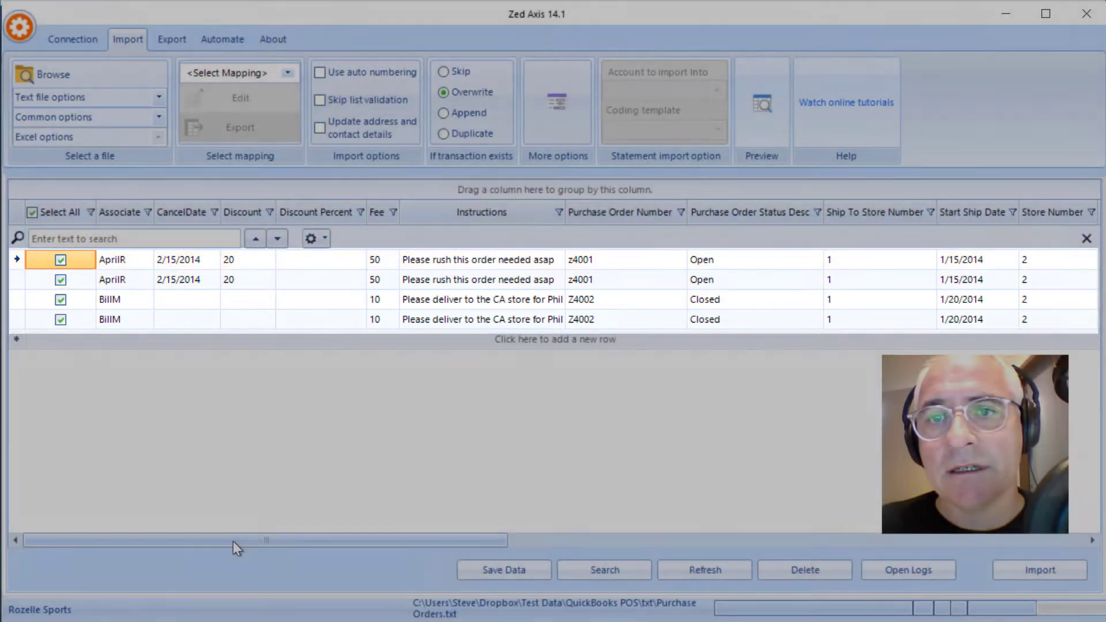
drag(233, 542, 735, 542)
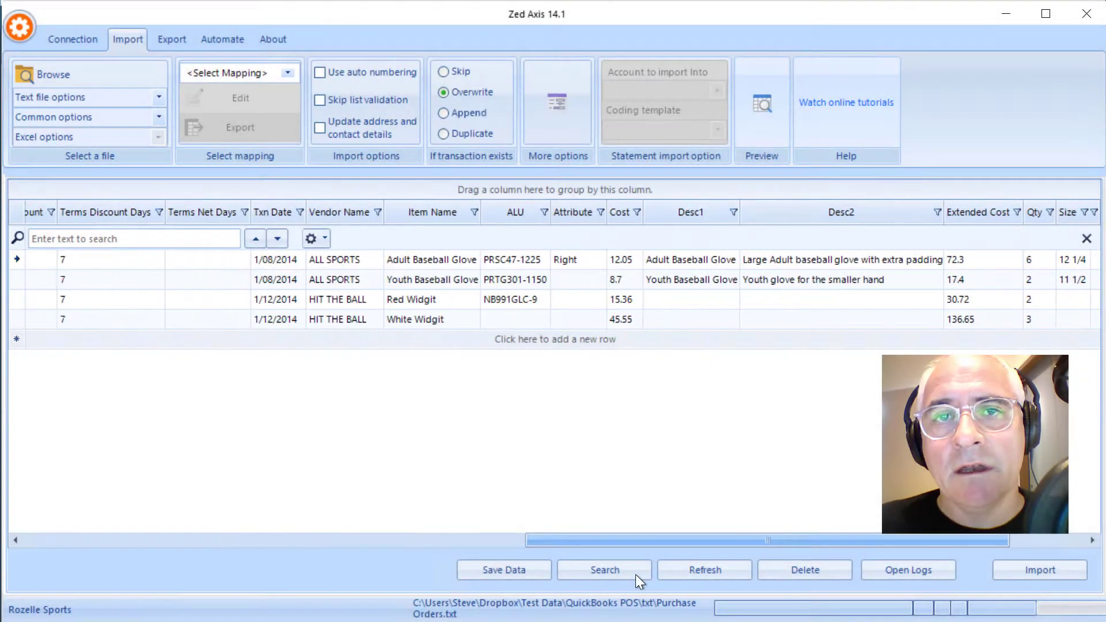
drag(635, 575, 153, 554)
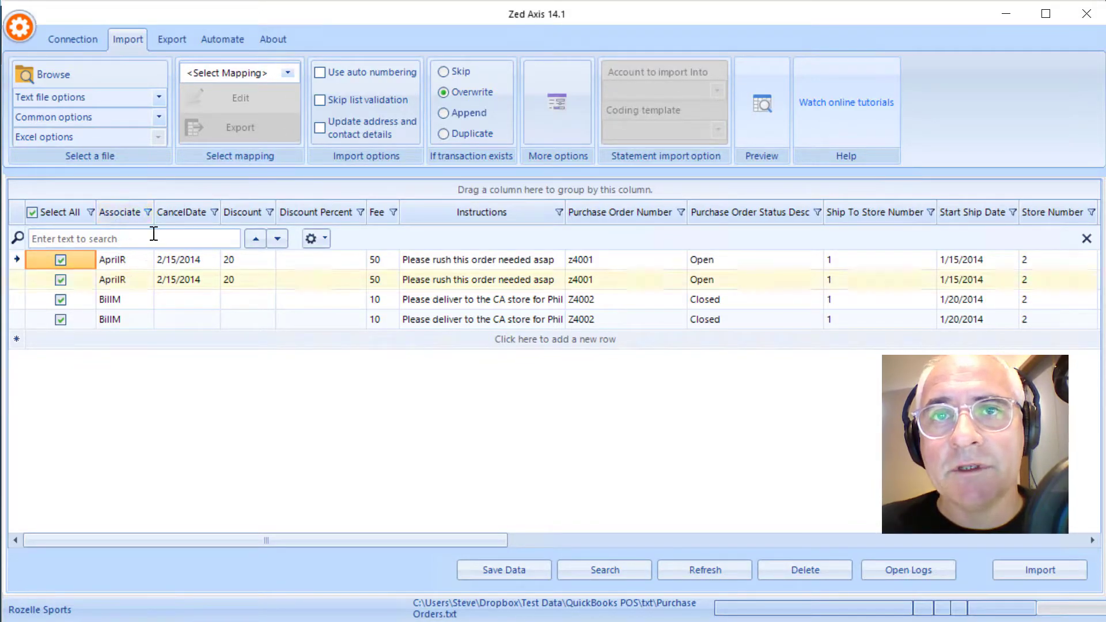
Step: Start a new PurchaseOrder mapping and map Associate to the file's Associate column
click(287, 74)
click(268, 107)
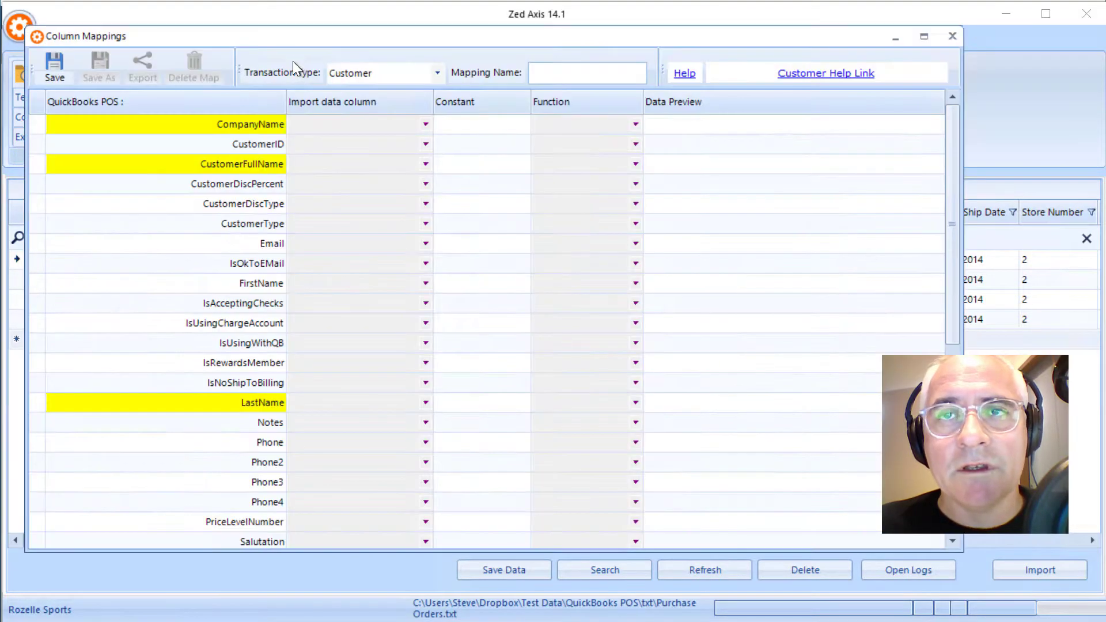
click(435, 73)
scroll(436, 164, down, 1)
scroll(436, 165, down, 2)
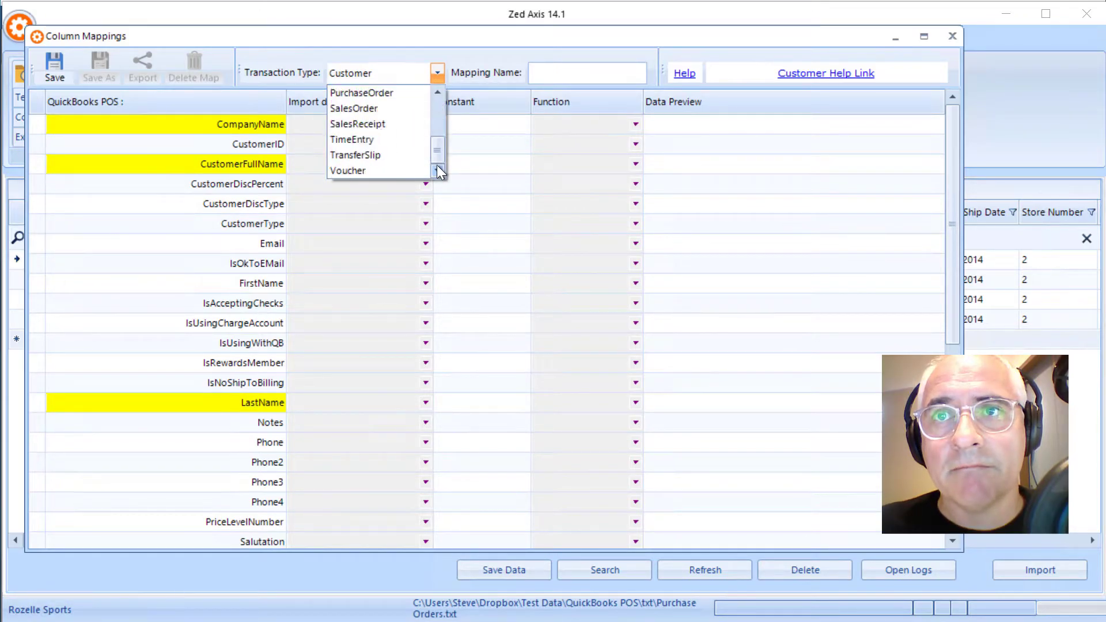
click(393, 94)
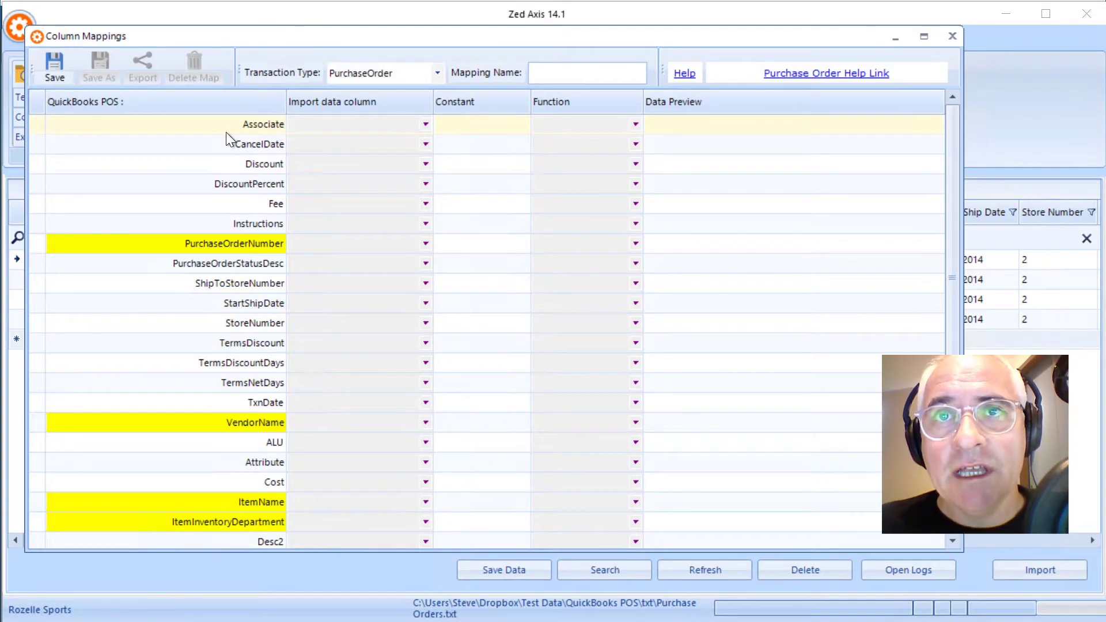
click(423, 124)
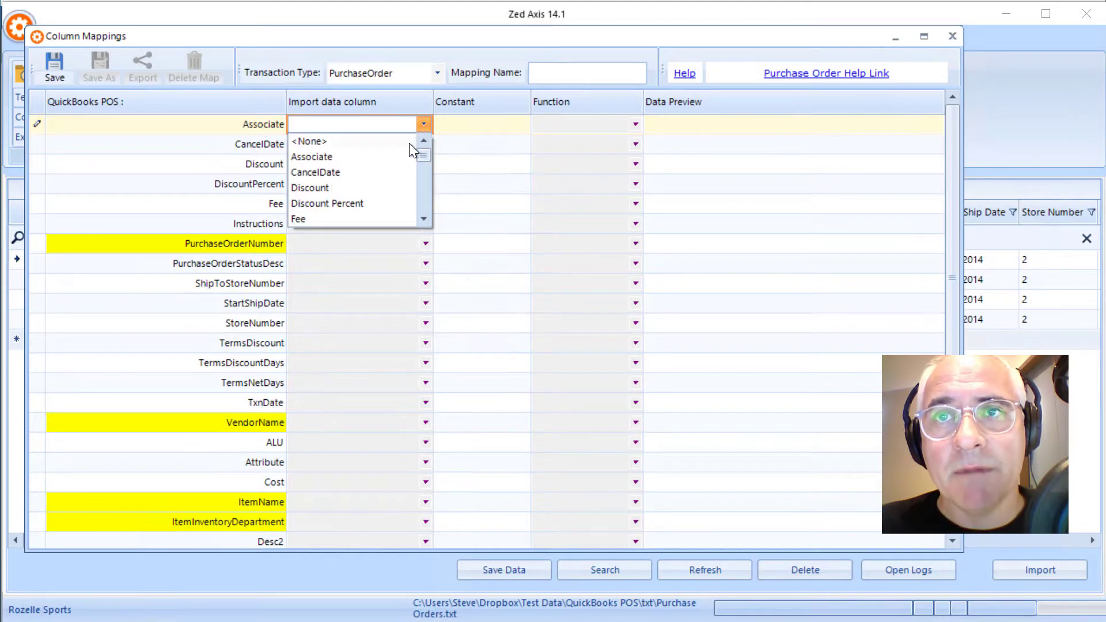
click(397, 156)
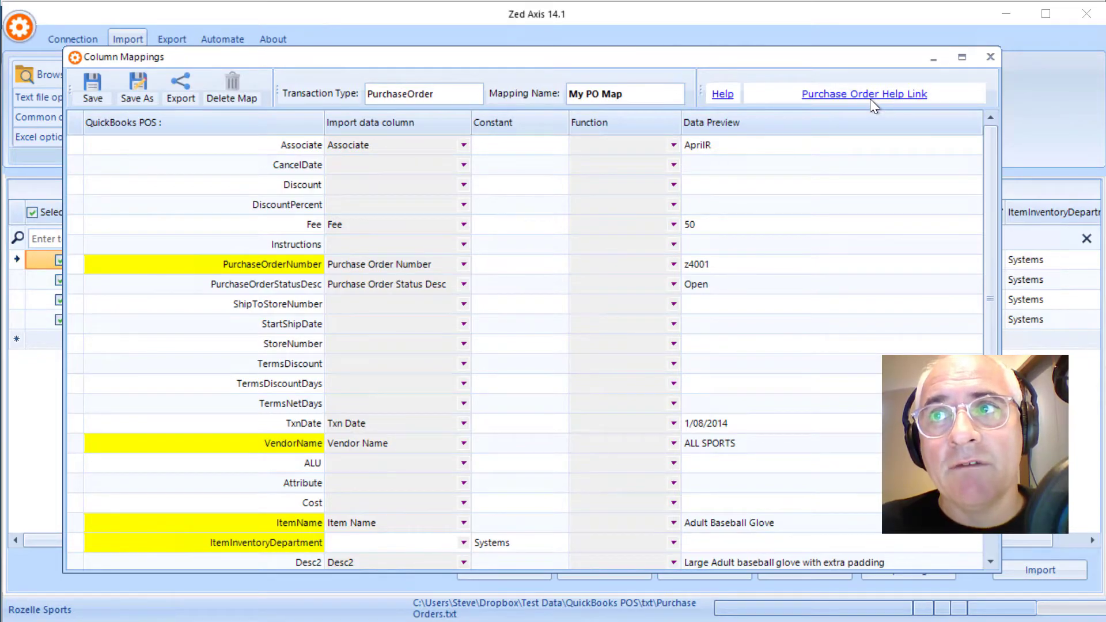
Step: View the Zed Systems purchase order import article with its table of importable fields
click(870, 98)
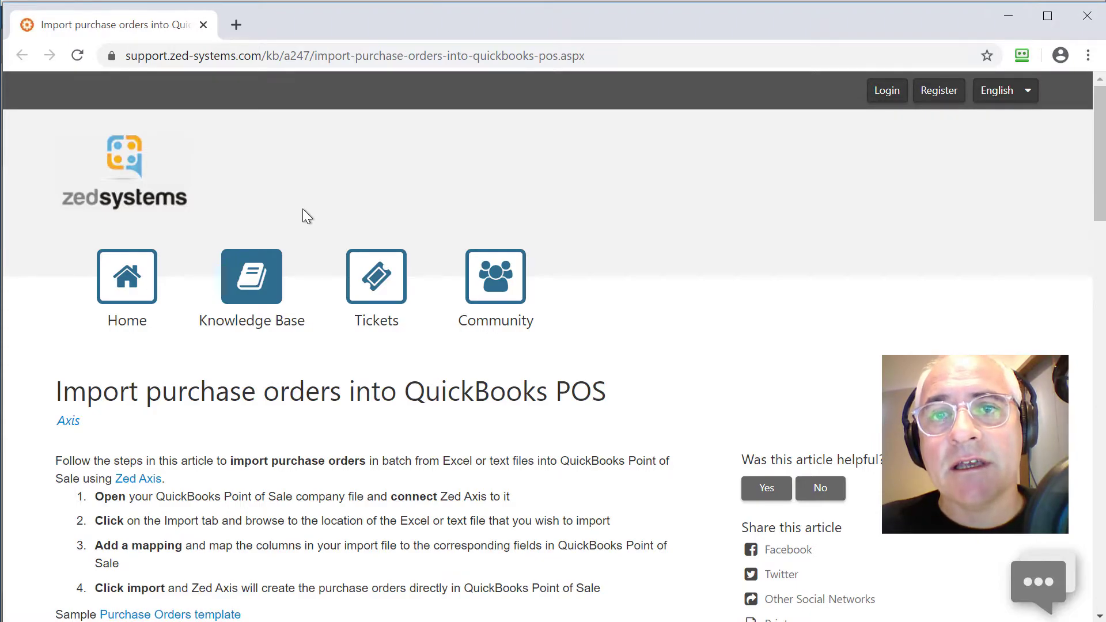
scroll(334, 321, down, 1)
scroll(335, 323, down, 1)
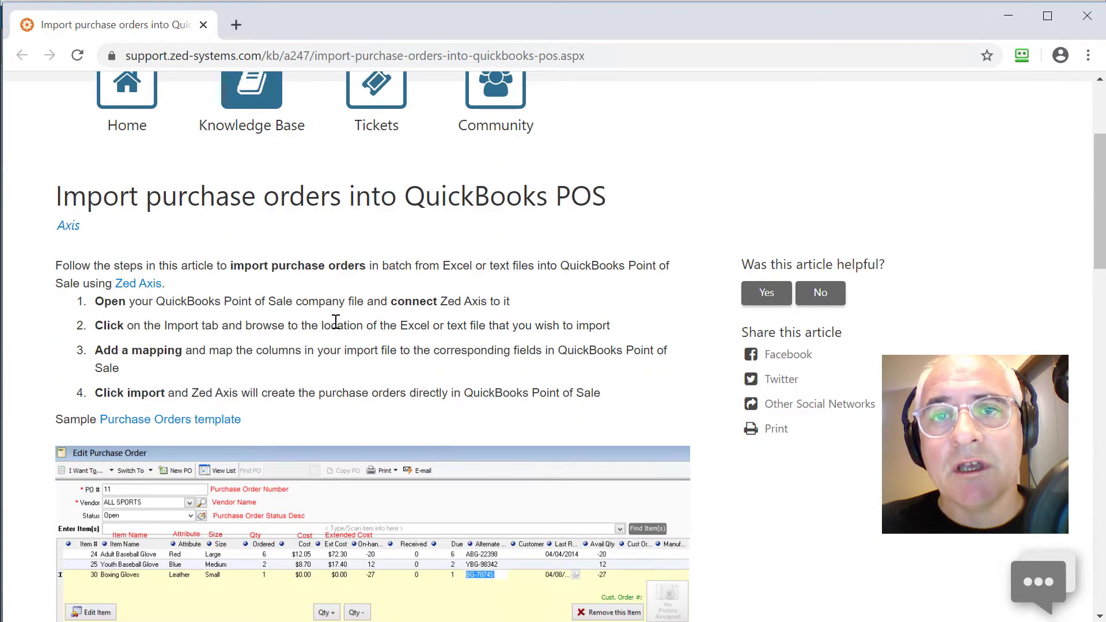
scroll(336, 322, down, 2)
scroll(335, 322, down, 1)
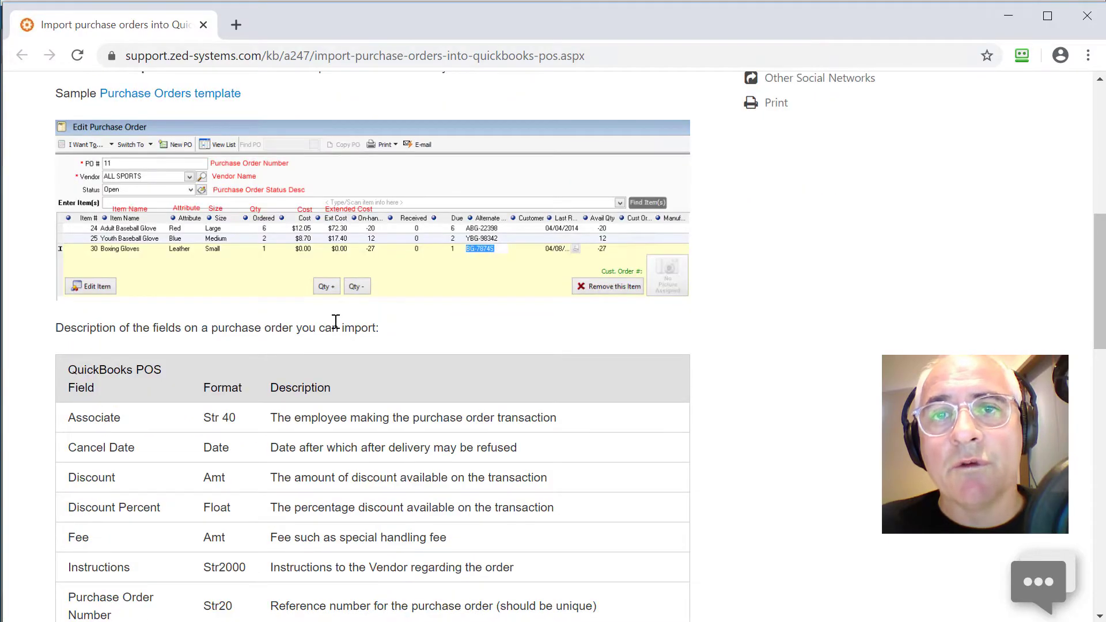
scroll(336, 323, down, 1)
scroll(336, 321, down, 2)
scroll(336, 321, down, 1)
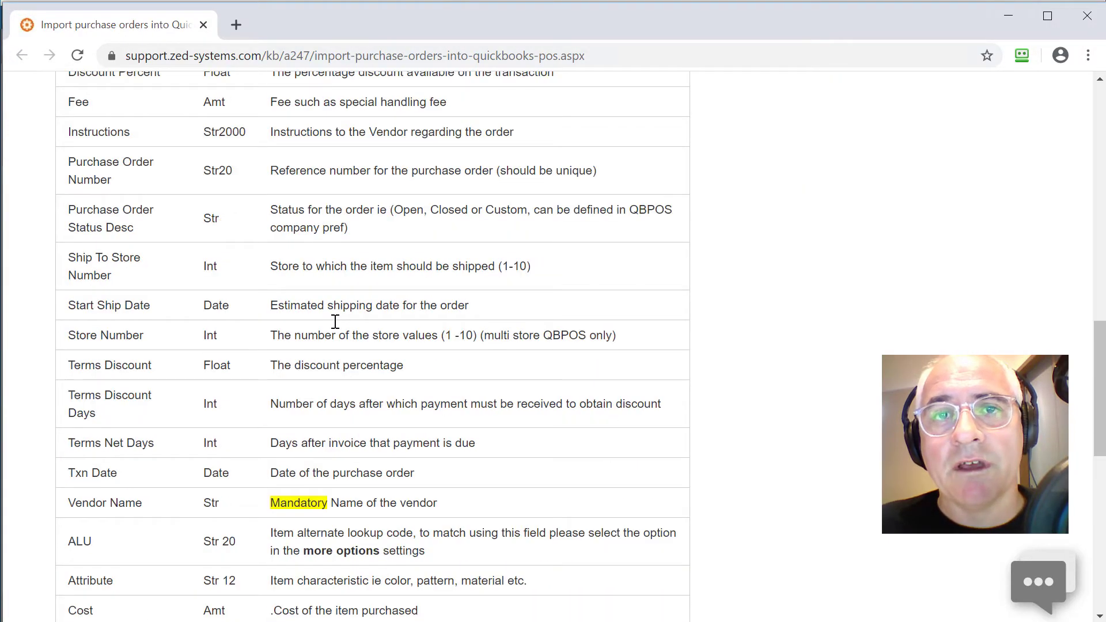
scroll(335, 321, down, 1)
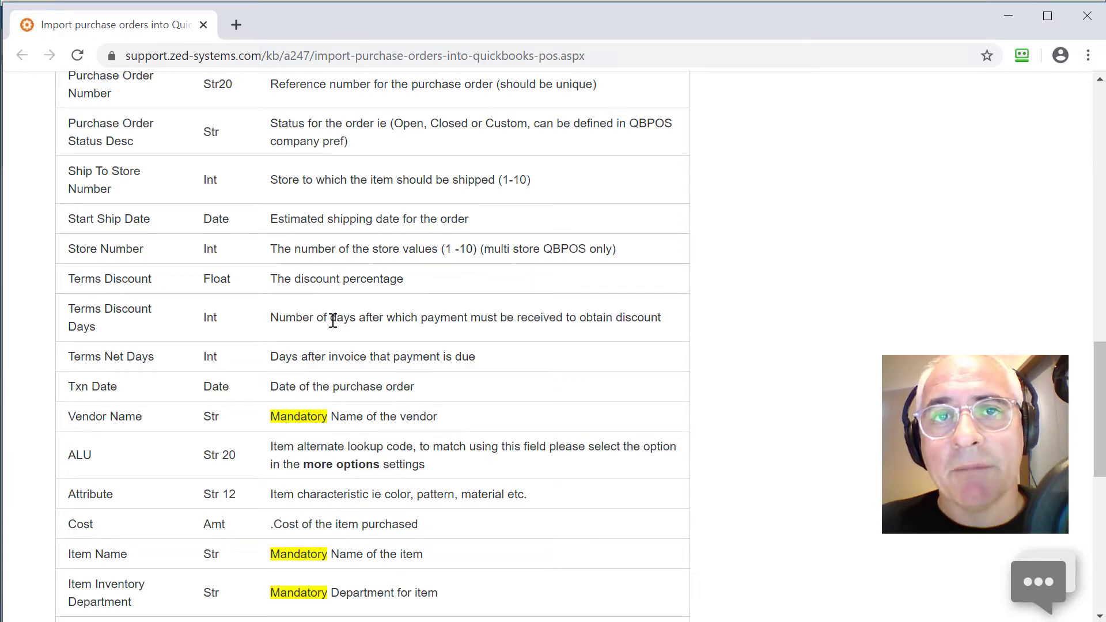
scroll(333, 320, down, 2)
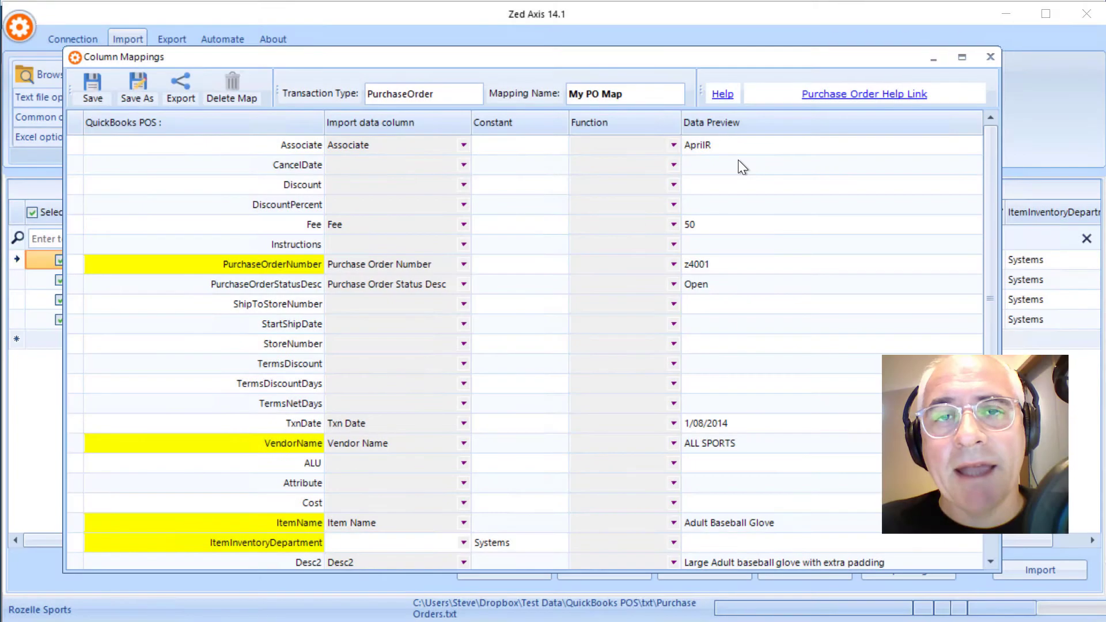
scroll(738, 159, down, 1)
Step: Save the mapping as My PO Map and return to the import grid
click(603, 93)
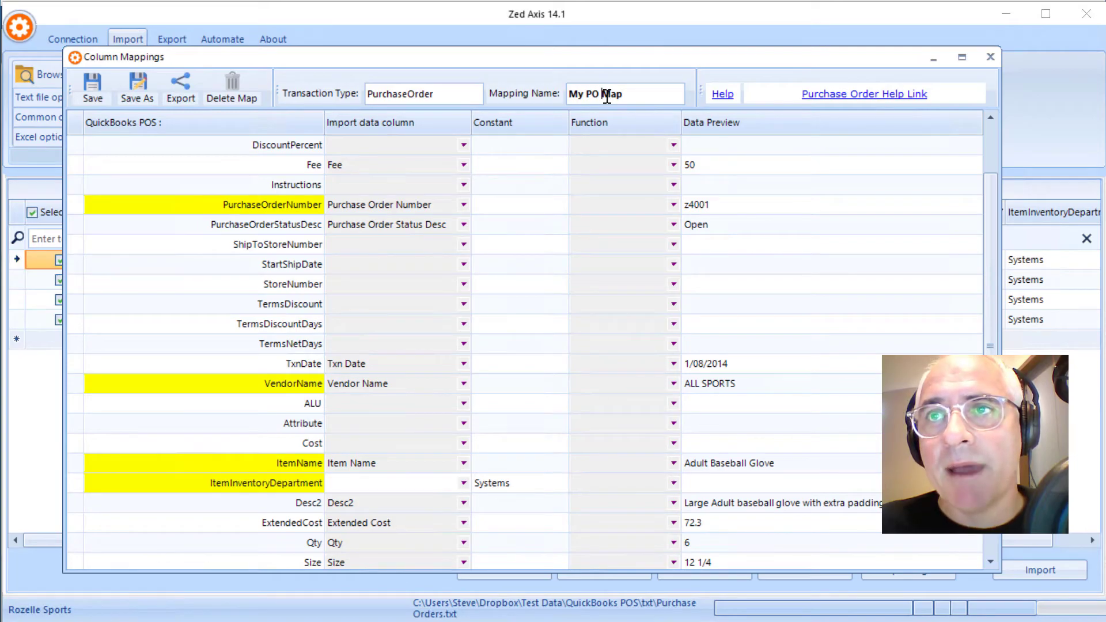
click(91, 86)
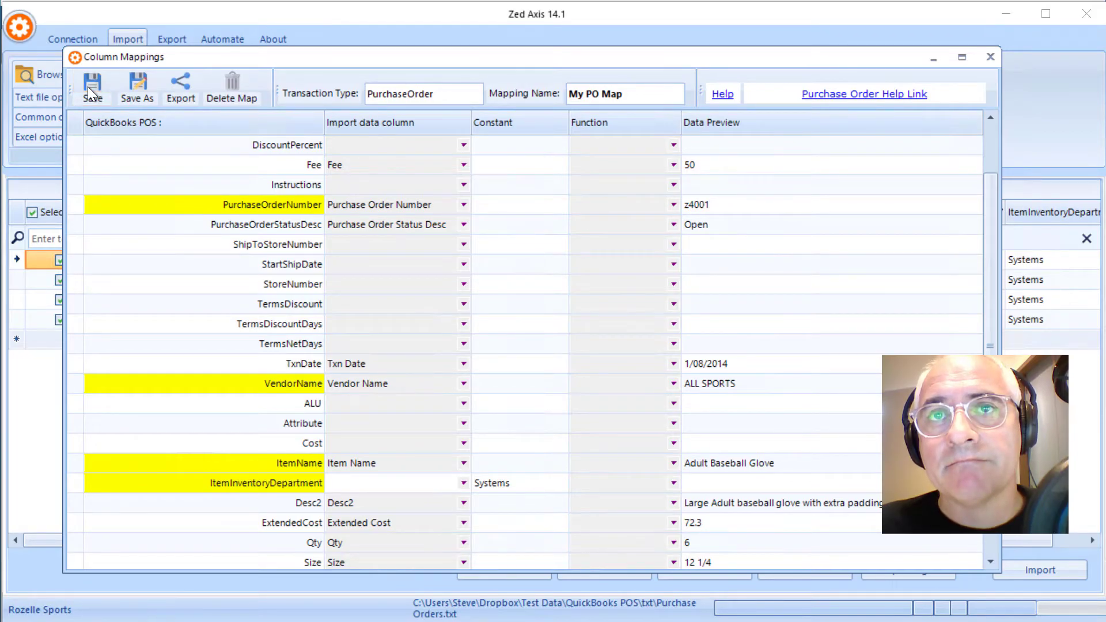
click(677, 387)
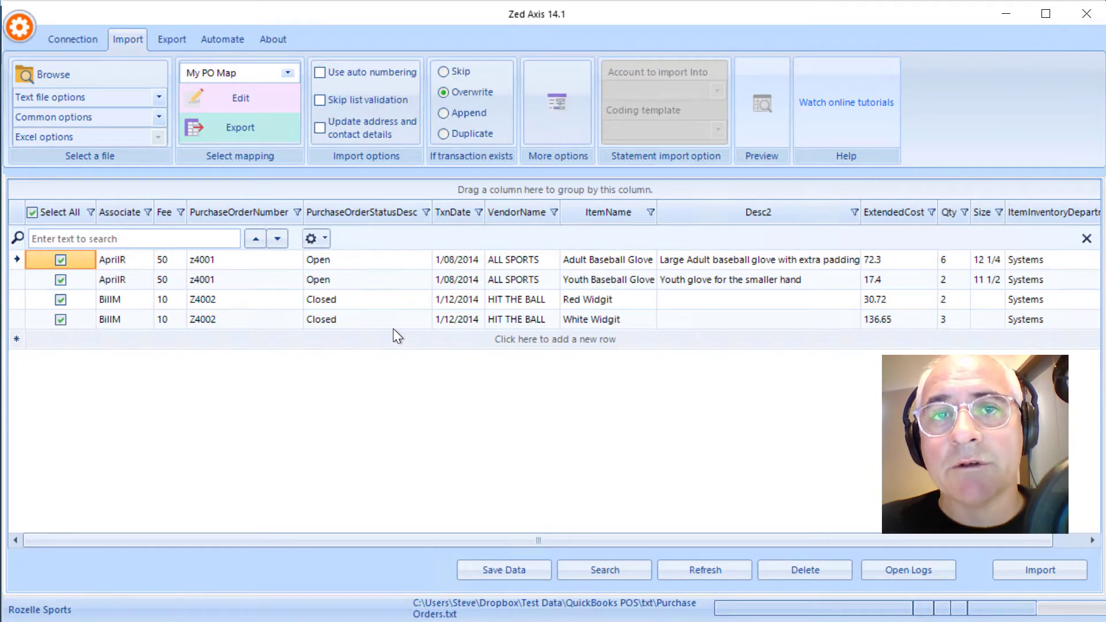
Step: Import the purchase orders as duplicates z4003 and Z4004, adding 2 records with no errors
click(458, 136)
text(4)
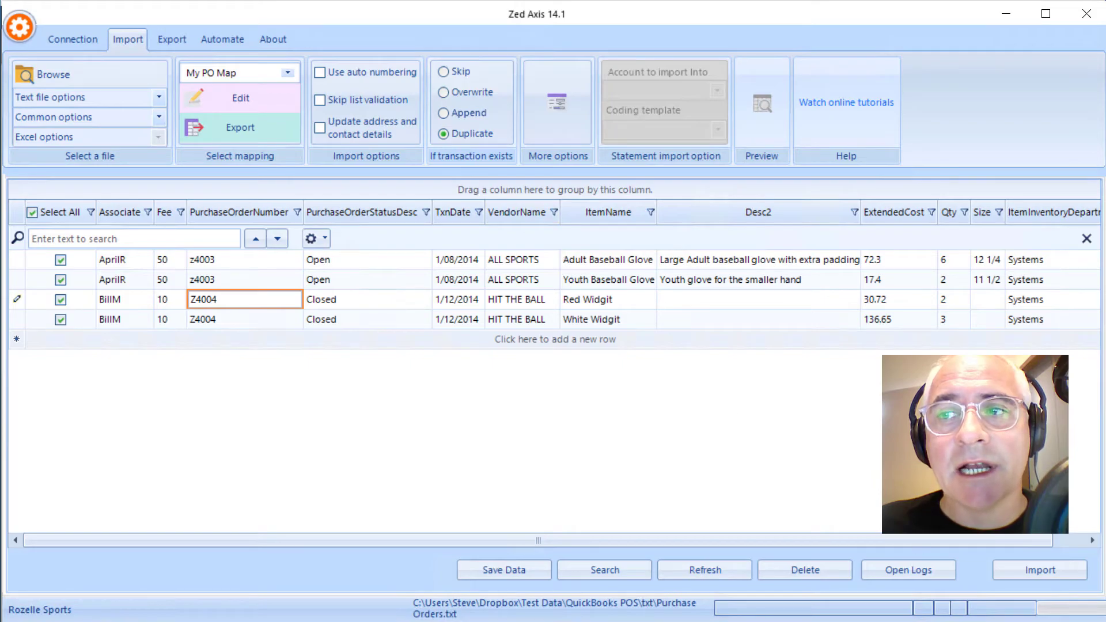
click(1033, 570)
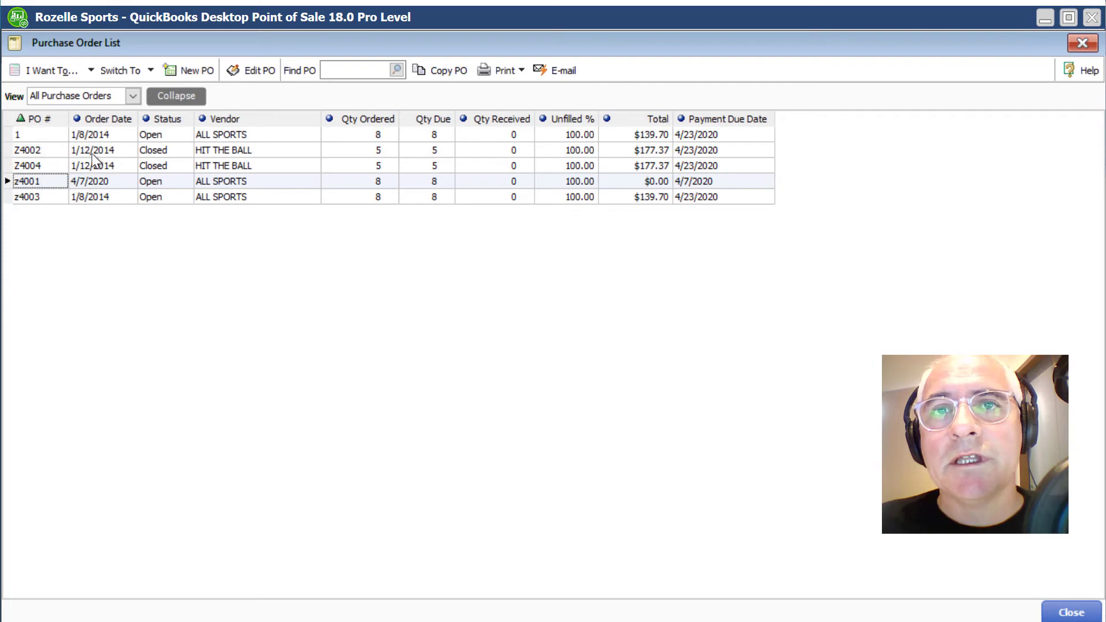
Step: Open imported purchase order z4003 to review its two baseball glove lines totalling $139.70
click(81, 195)
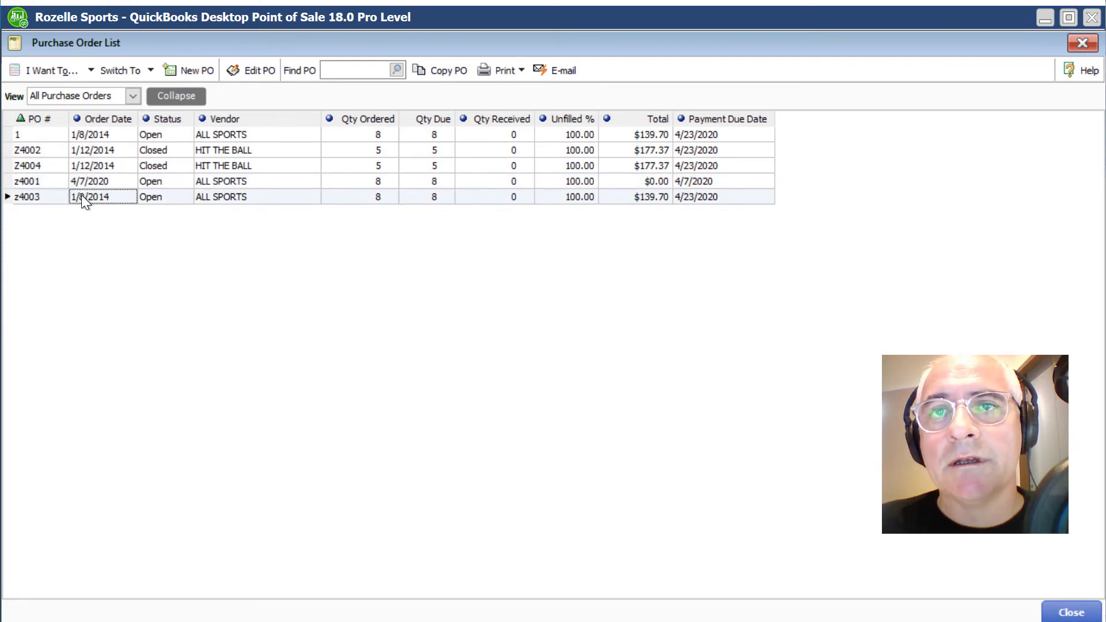
double_click(81, 195)
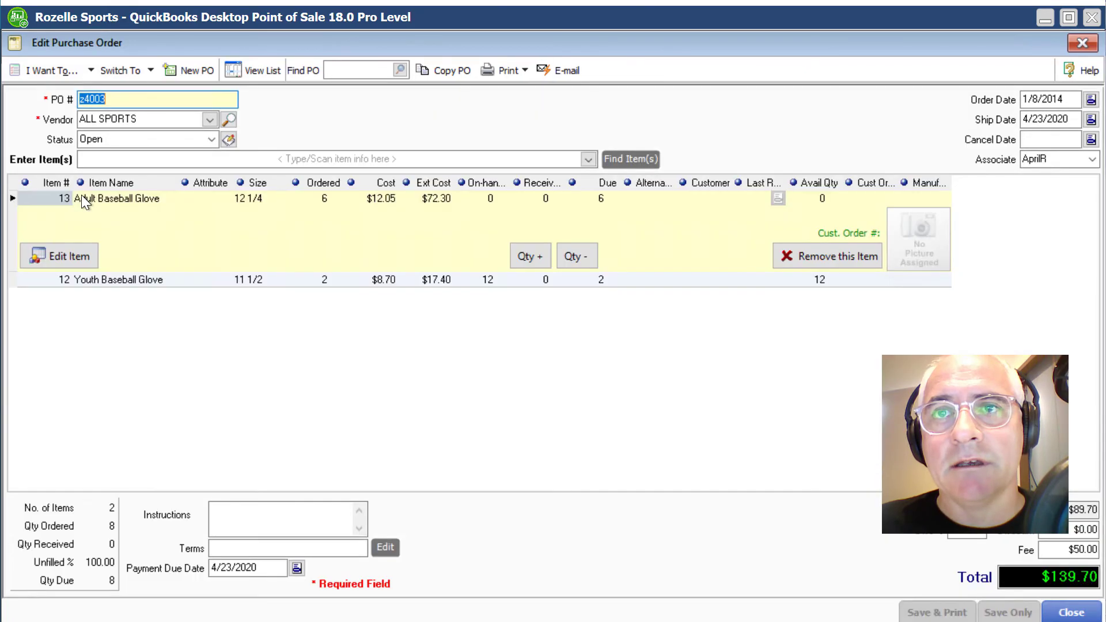